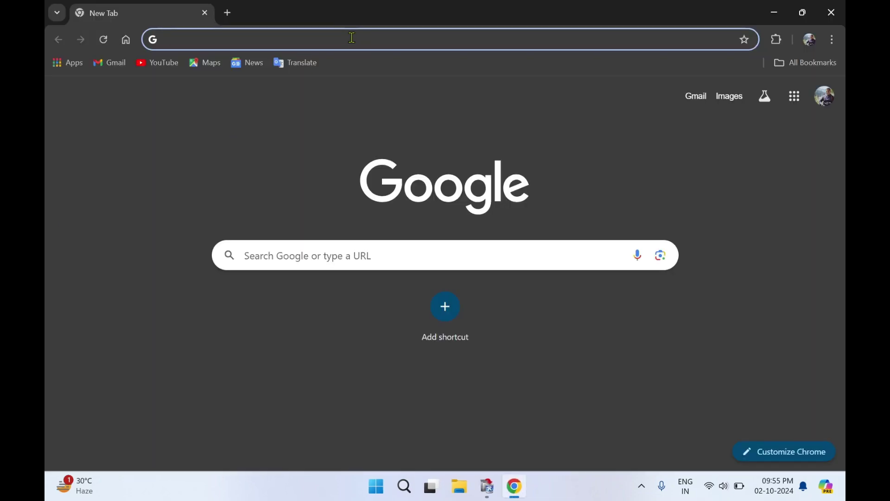
# Step: Search Google for 'transmission download' from Chrome's address bar suggestions
pyautogui.click(351, 37)
pyautogui.write('tr')
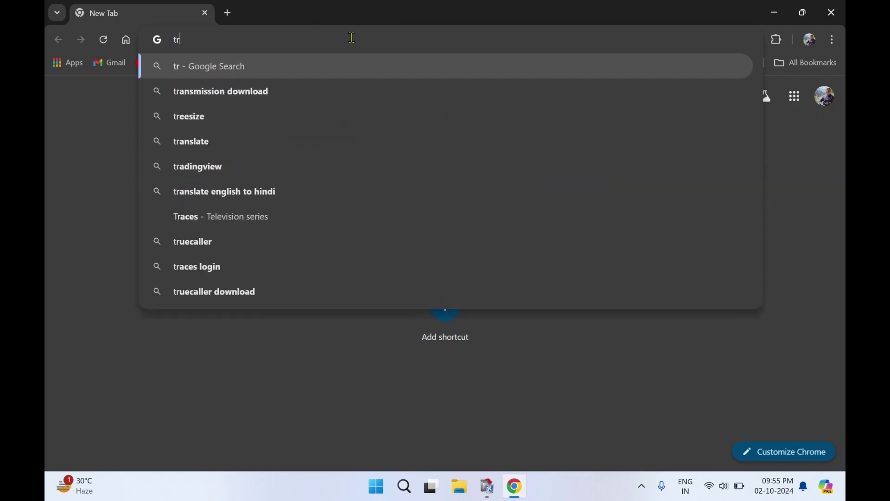
pyautogui.write('ansmi')
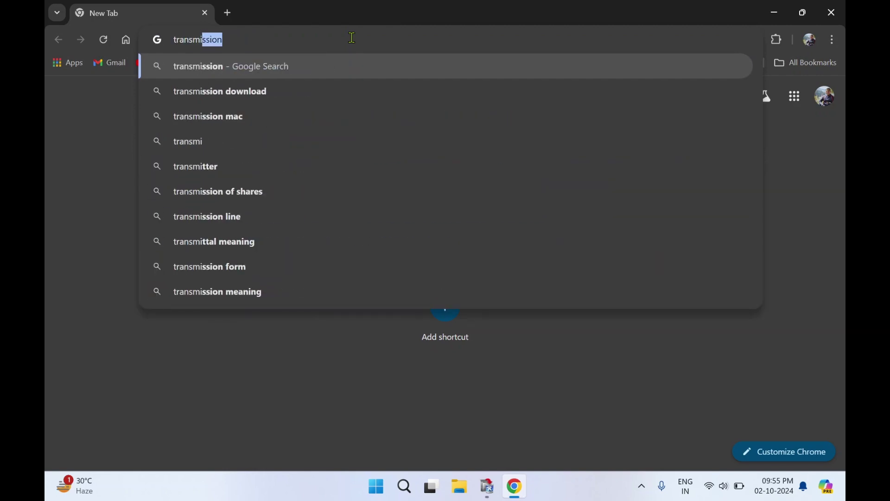
pyautogui.press('Down')
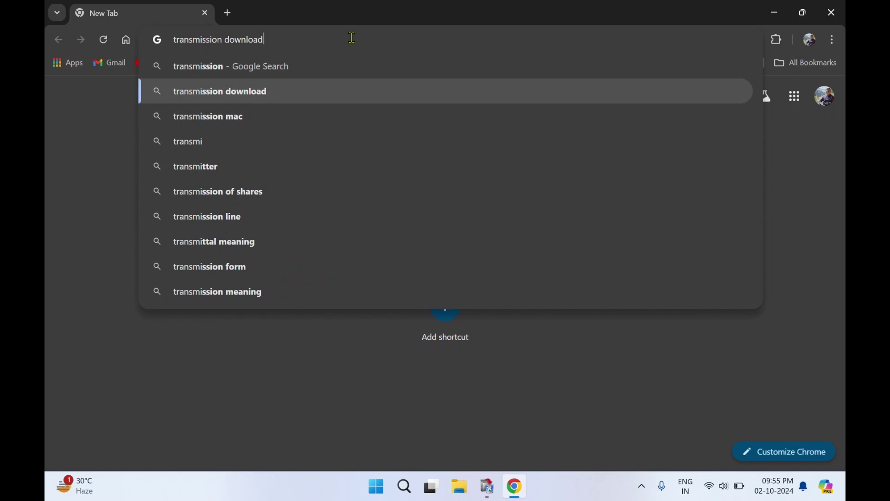
pyautogui.press('Return')
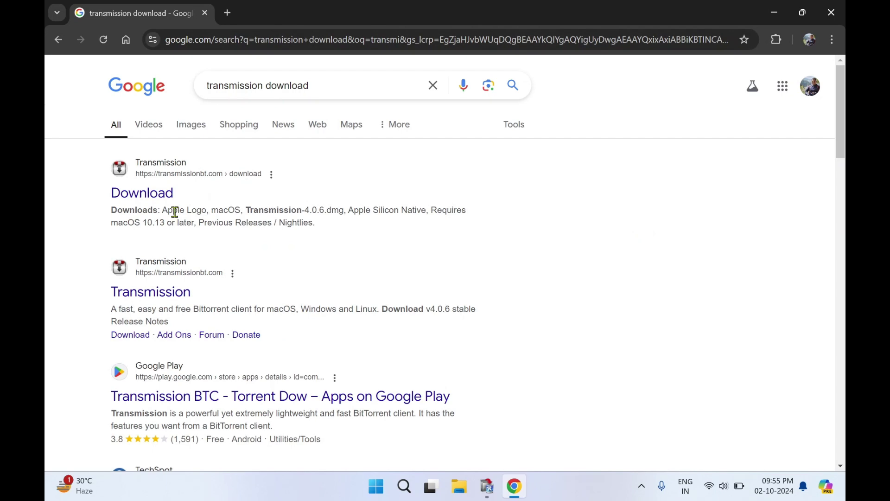
# Step: Open the transmissionbt.com Downloads page and scroll through its macOS, Windows and Linux builds
pyautogui.click(159, 201)
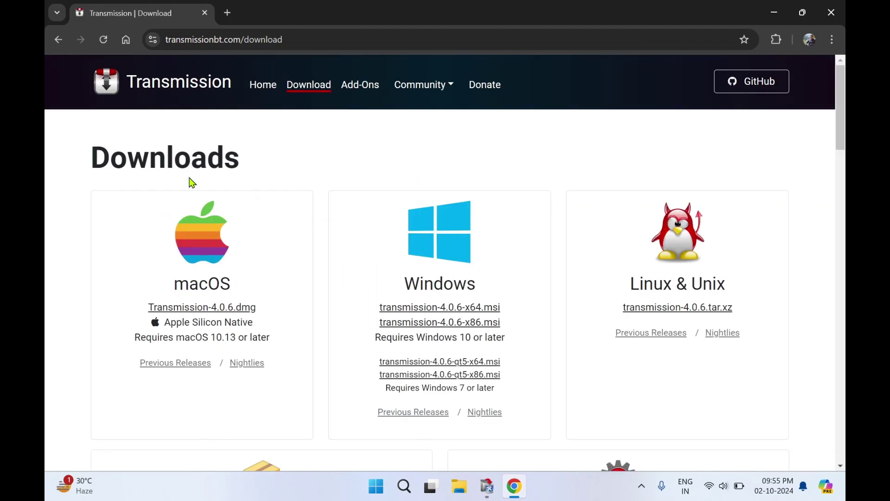
pyautogui.scroll(-1, 271, 166)
pyautogui.scroll(1, 272, 167)
pyautogui.scroll(-1, 238, 311)
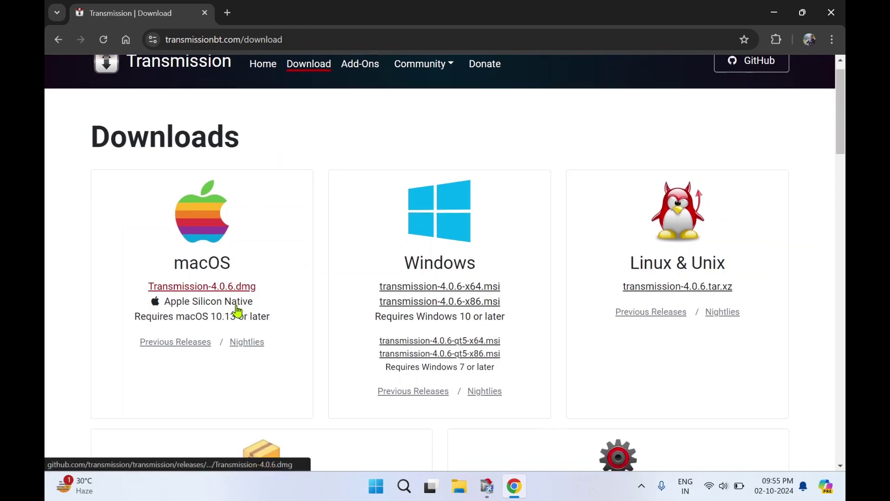
pyautogui.scroll(-1, 237, 312)
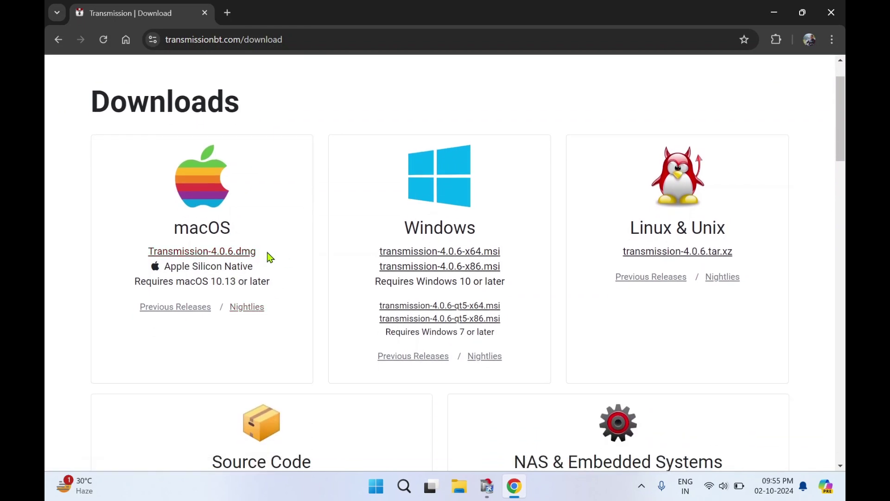
pyautogui.scroll(-2, 337, 249)
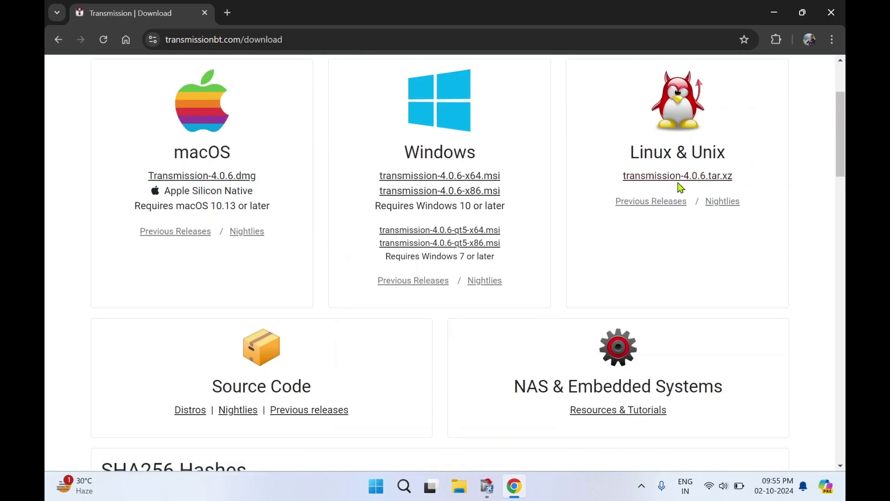
pyautogui.scroll(-4, 540, 294)
pyautogui.scroll(8, 541, 293)
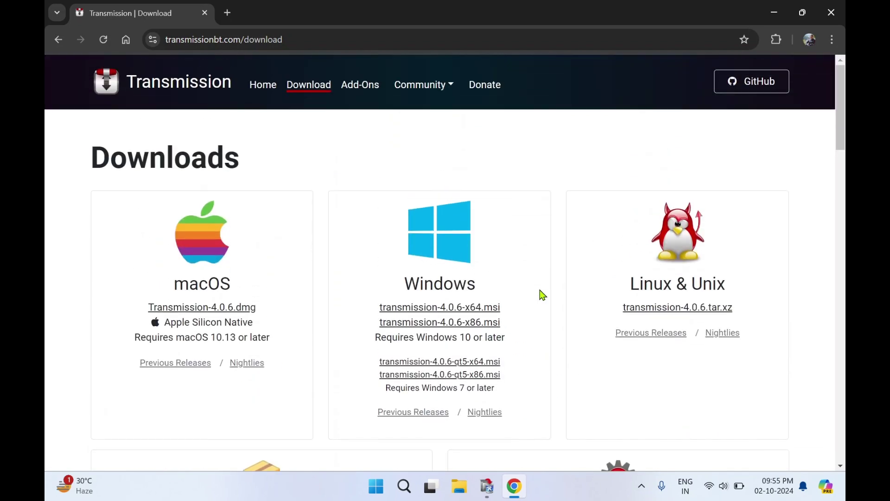
# Step: Download transmission-4.0.6-x64.msi and launch it from Chrome's downloads list
pyautogui.click(483, 311)
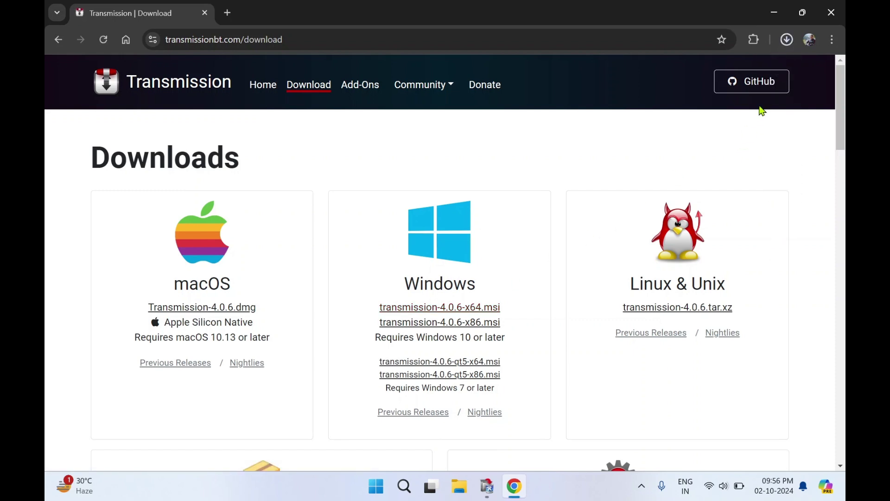
pyautogui.click(786, 40)
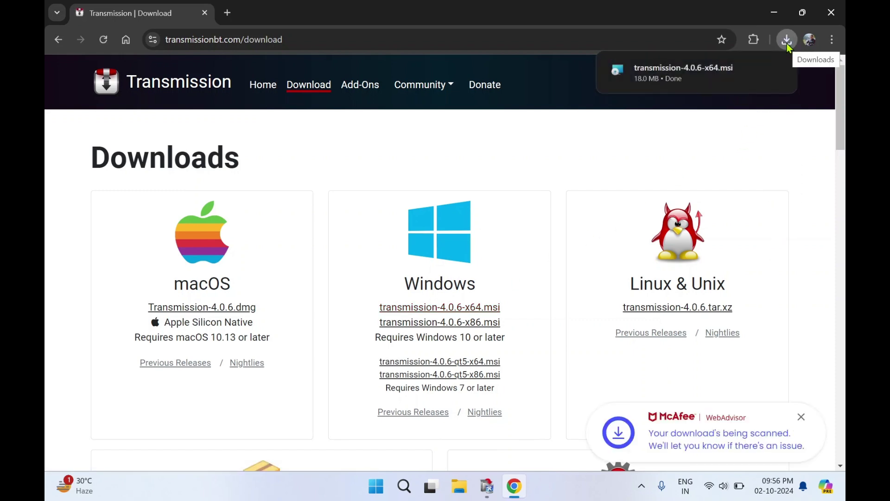
pyautogui.moveTo(695, 77)
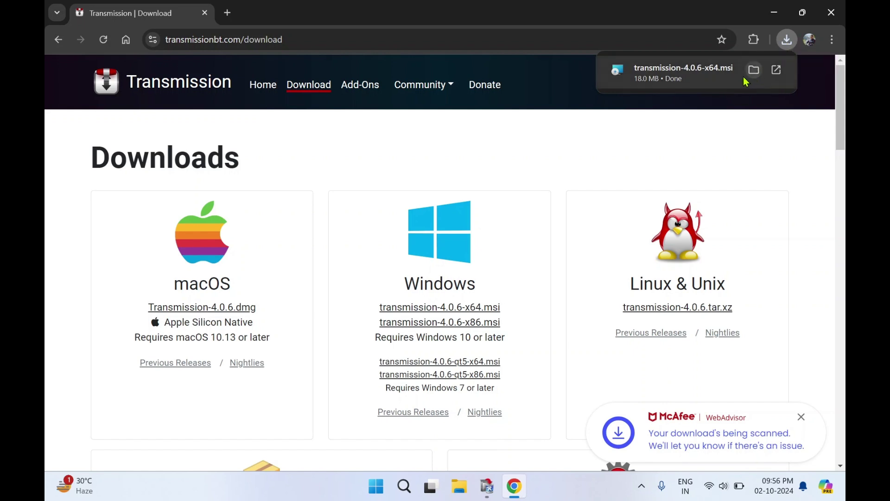
pyautogui.click(777, 70)
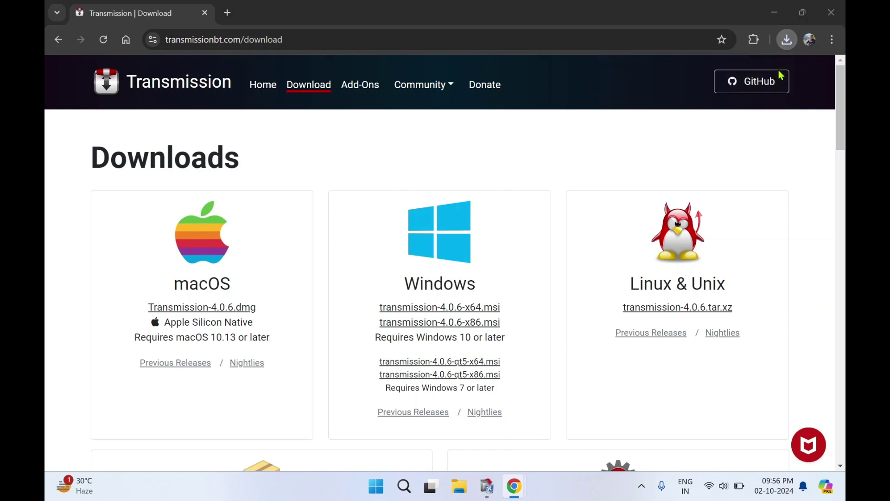
# Step: Close Chrome, accept the license and install with default features in C:\Program Files\Transmission\
pyautogui.click(832, 15)
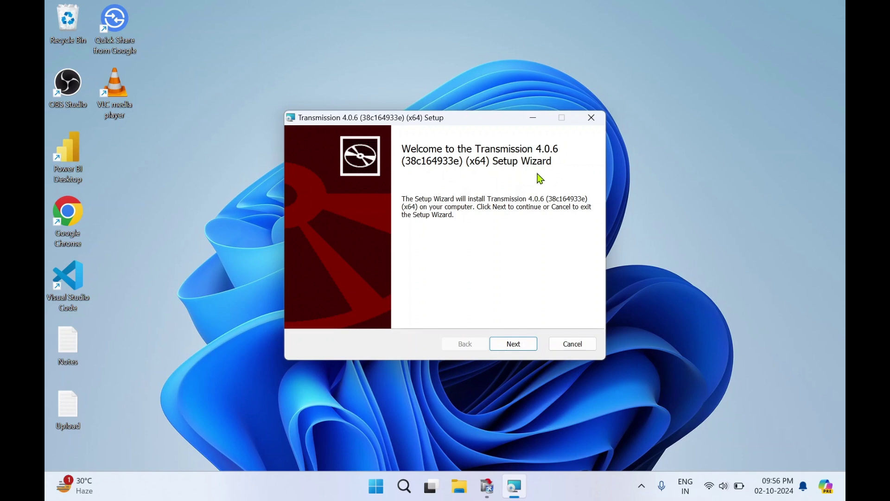
pyautogui.click(515, 344)
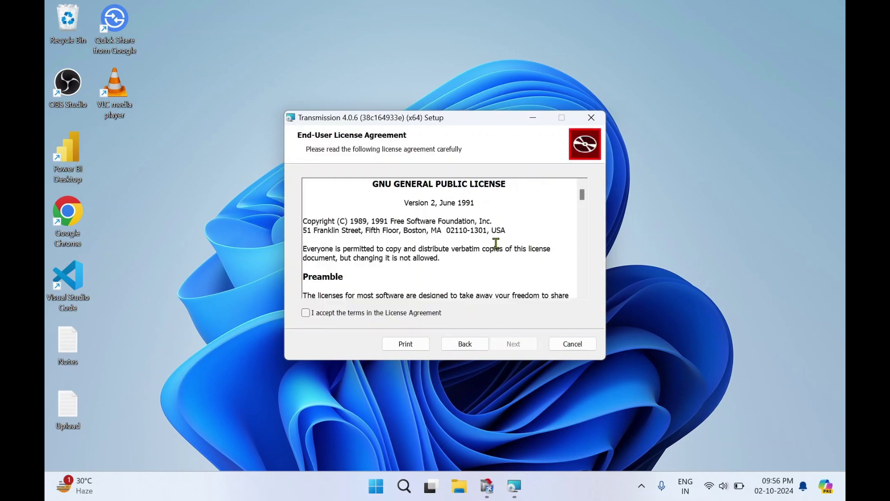
pyautogui.click(308, 314)
pyautogui.click(519, 346)
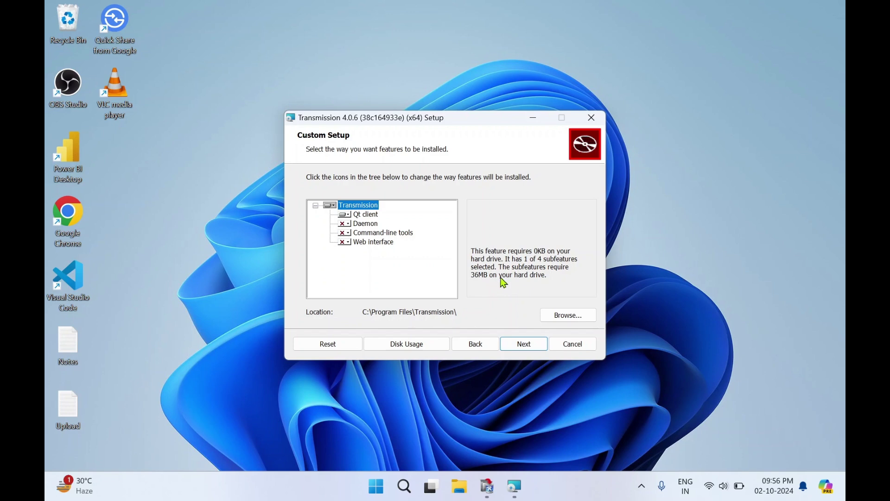
pyautogui.click(529, 350)
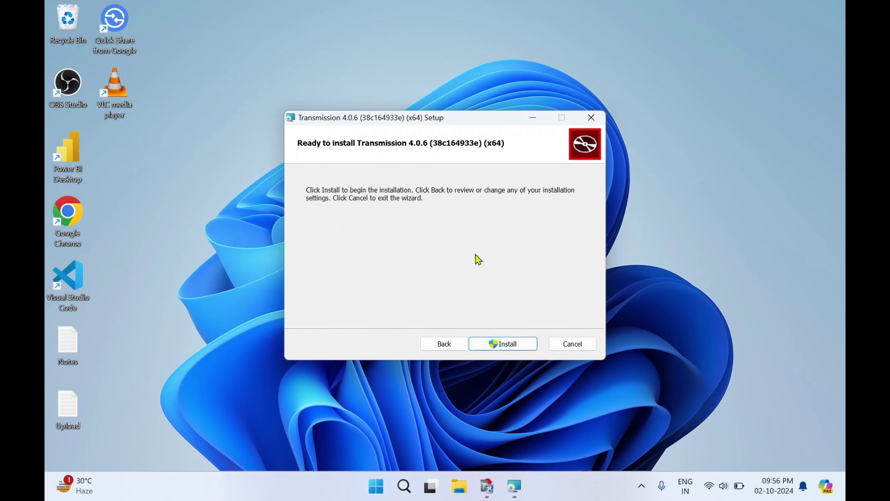
pyautogui.click(508, 349)
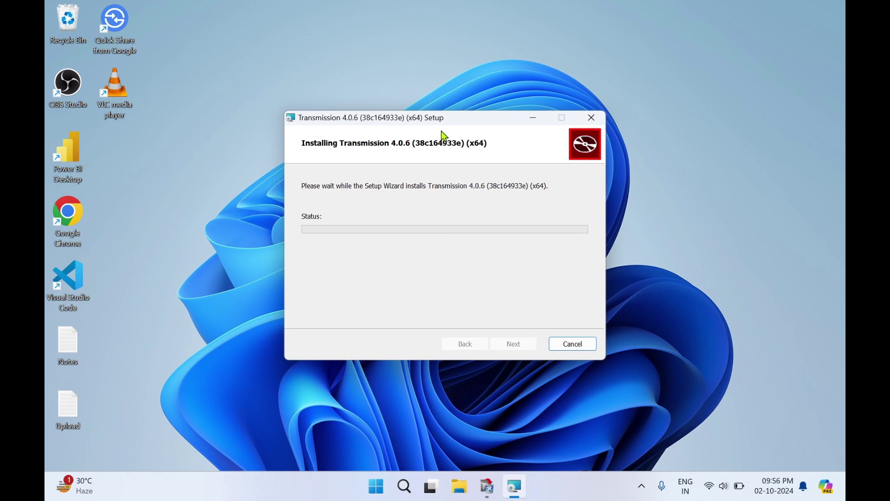
# Step: Wait for Transmission 4.0.6 (x64) to finish installing until the completion page appears
pyautogui.click(645, 231)
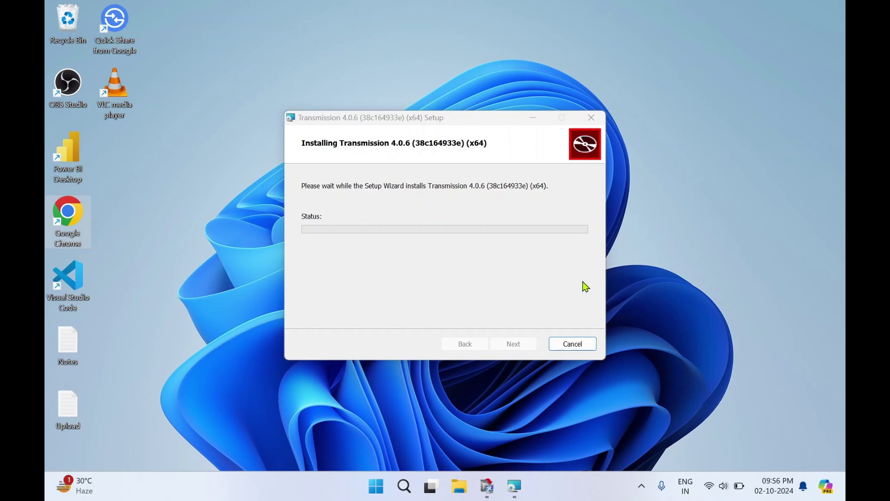
pyautogui.click(622, 282)
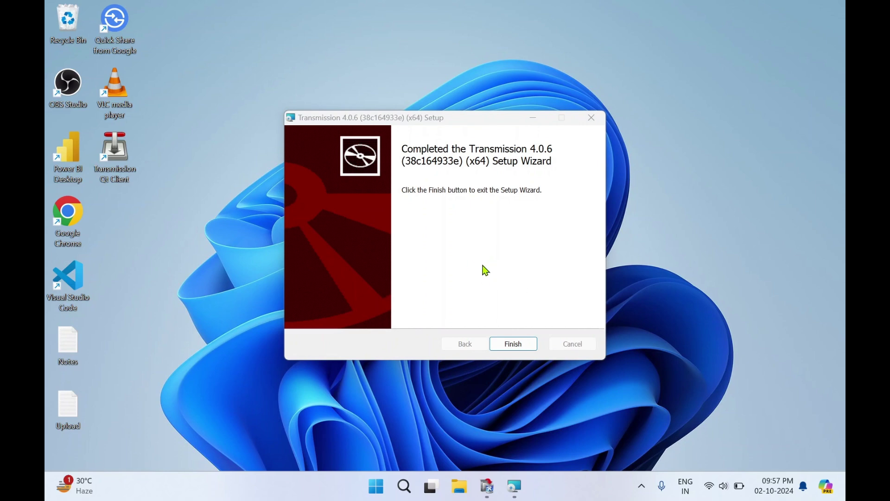
# Step: Finish setup, search the Start menu for 'tra' to find Transmission Qt Client, then dismiss it
pyautogui.click(519, 347)
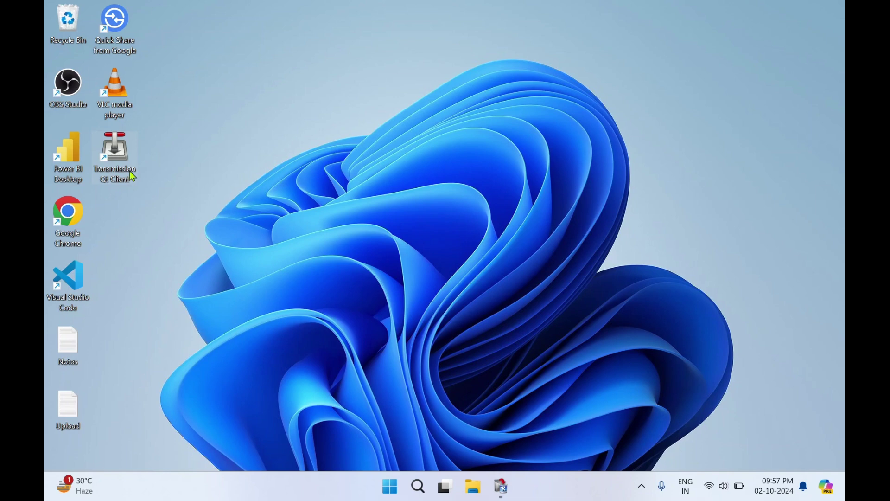
pyautogui.click(391, 486)
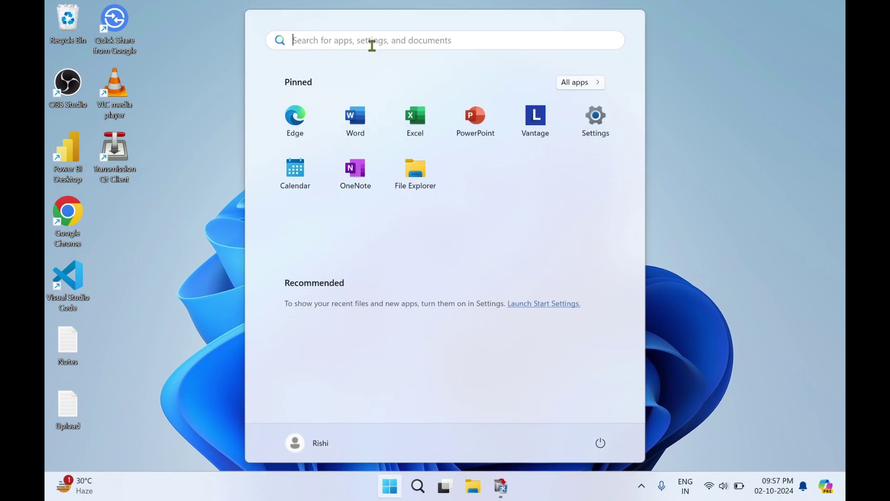
pyautogui.click(369, 43)
pyautogui.write('tr')
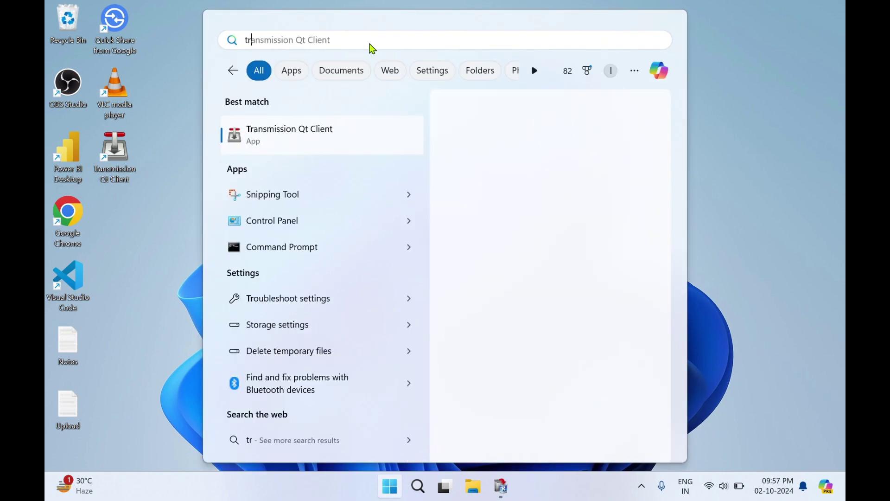
pyautogui.write('a')
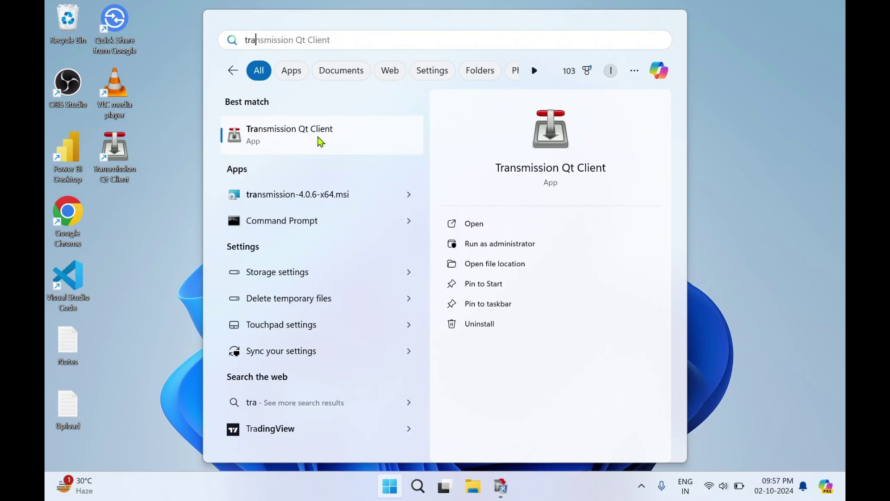
pyautogui.click(135, 233)
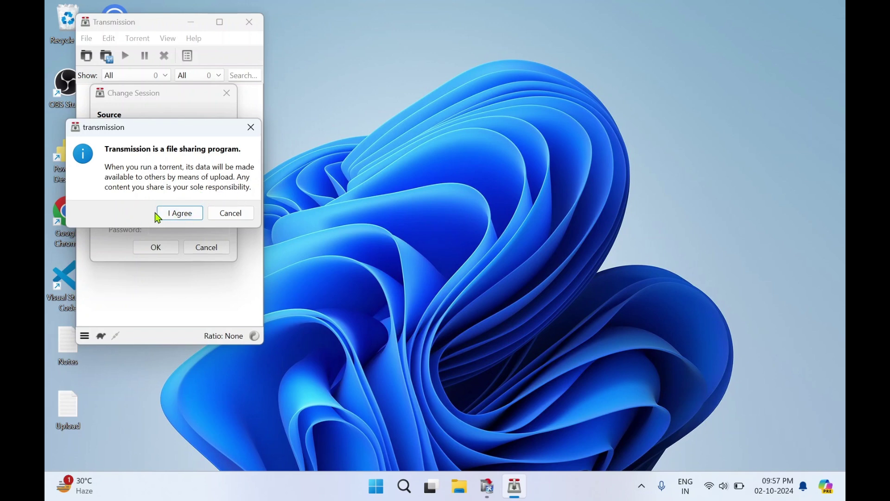
# Step: Accept the sharing notice, start a local session, allow firewall access and maximize Transmission
pyautogui.click(185, 218)
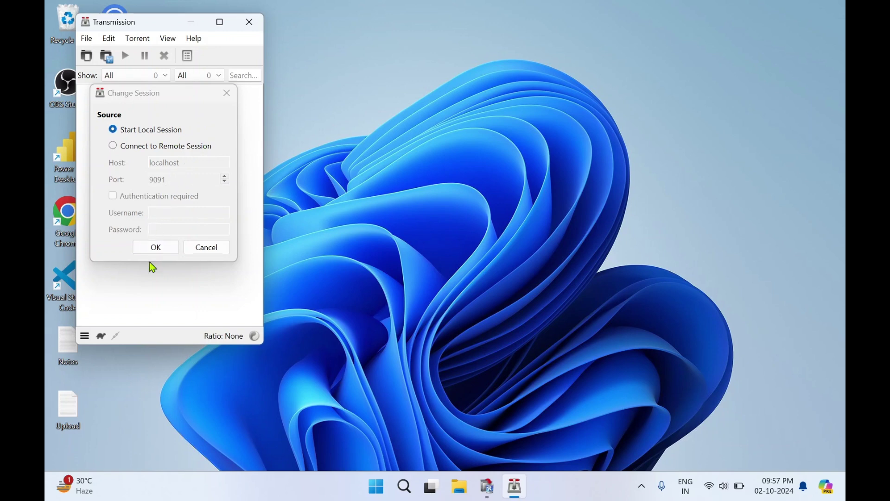
pyautogui.click(156, 246)
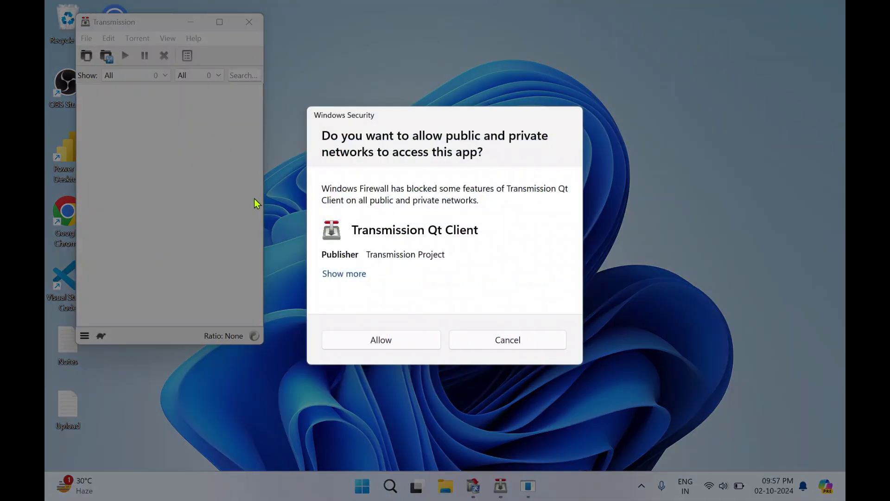
pyautogui.click(393, 344)
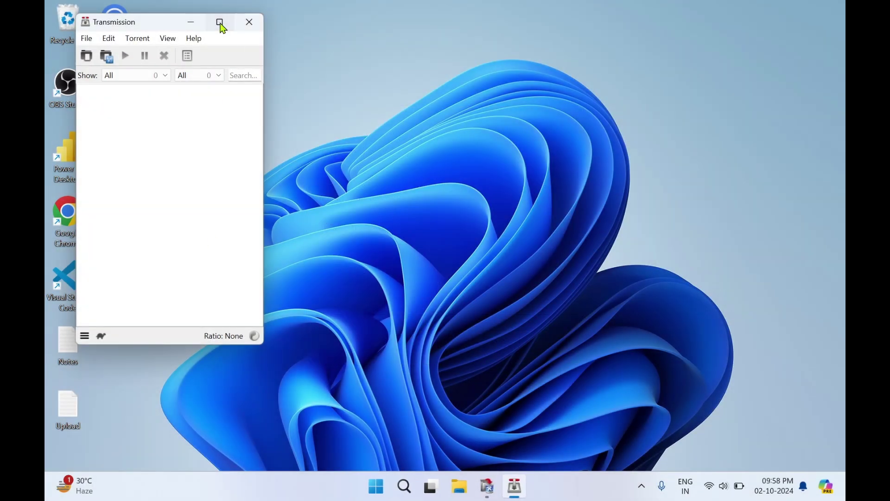
pyautogui.click(221, 25)
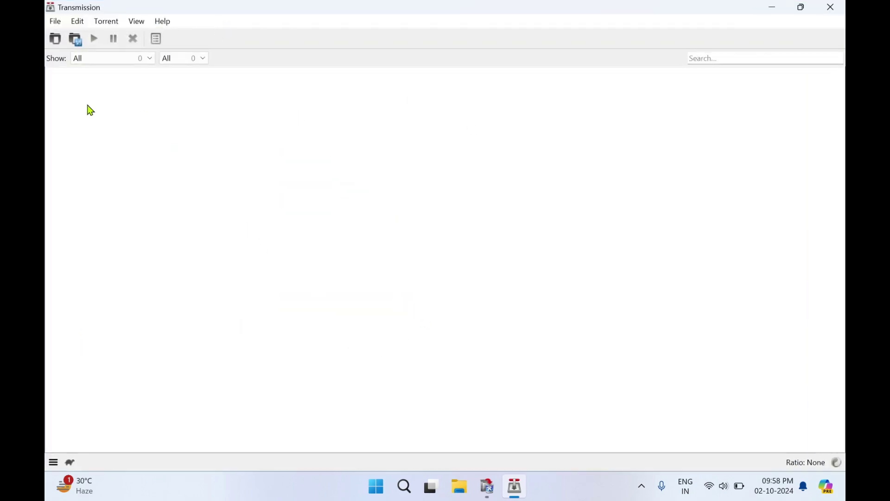
# Step: Open Transmission's File menu to view the torrent commands, then close it unused
pyautogui.click(61, 25)
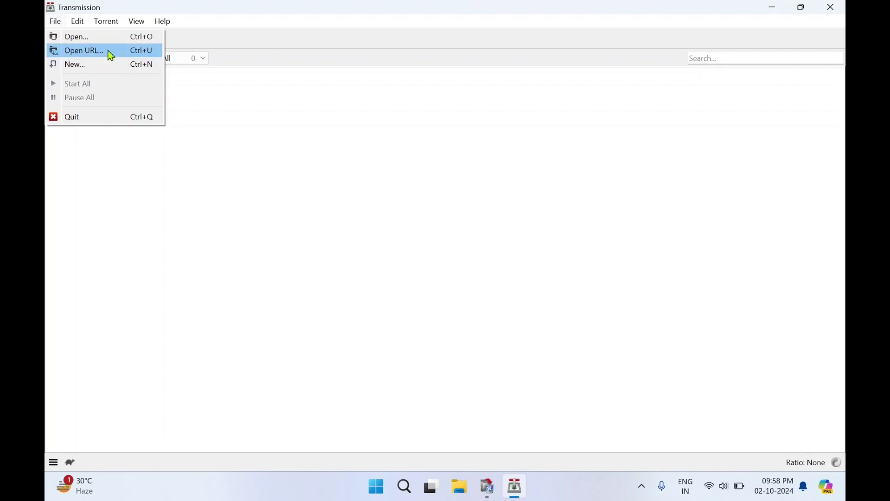
pyautogui.click(327, 141)
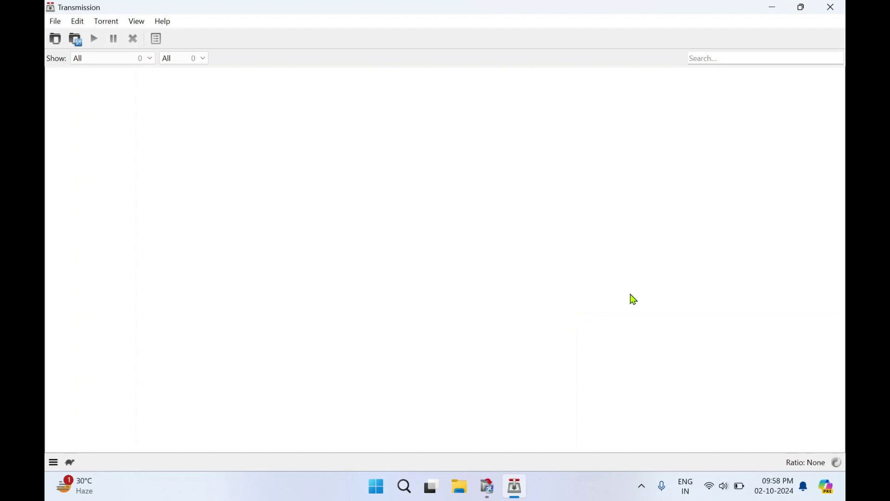
pyautogui.click(833, 11)
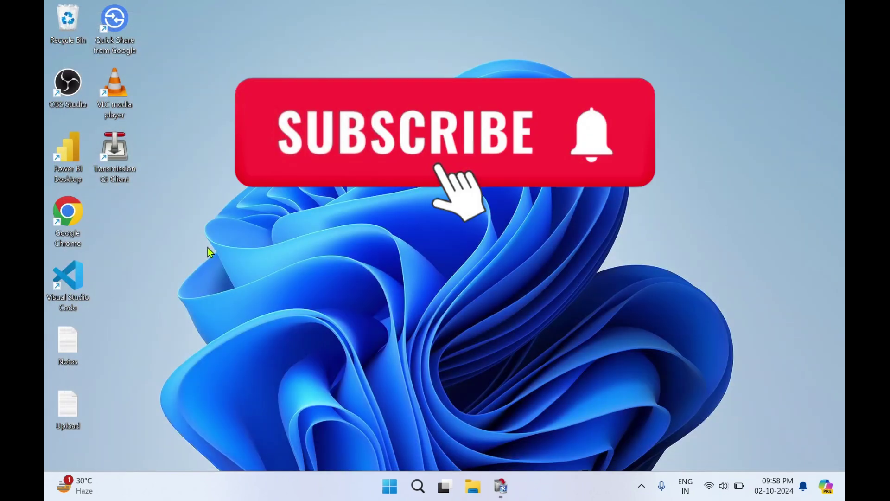